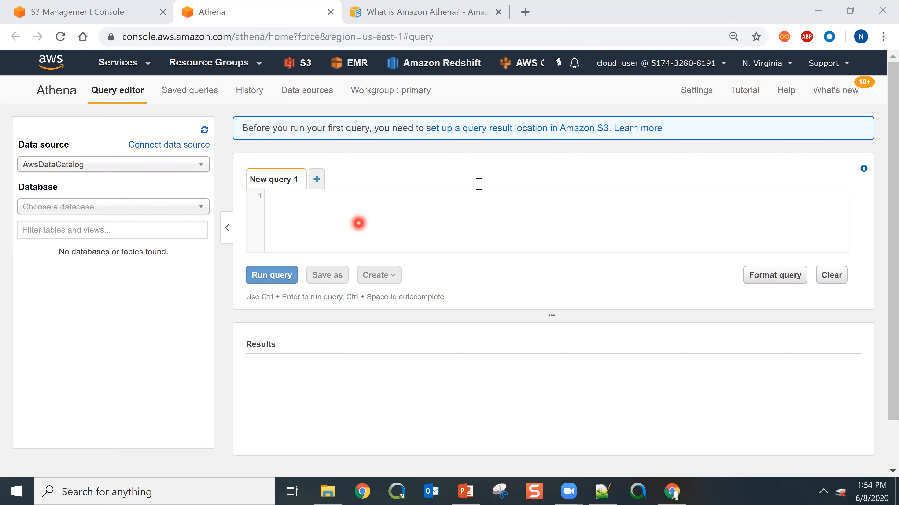
# Copy the drop and create database statements for demo_athena_db from Select_Queries.sql in Notepad++ into the Athena query editor in Chrome.
pyautogui.hotkey('alt', 'Tab')
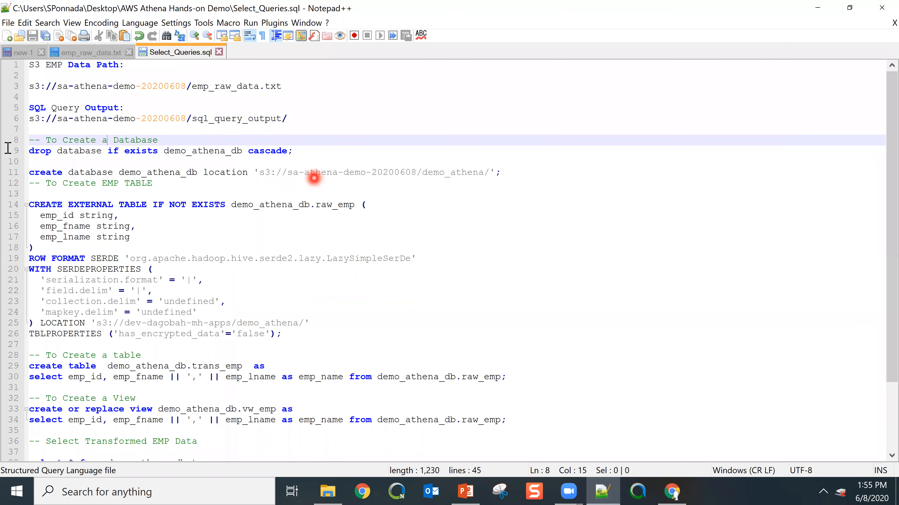
pyautogui.moveTo(500, 173); pyautogui.dragTo(7, 135)
pyautogui.hotkey('ctrl', 'c')
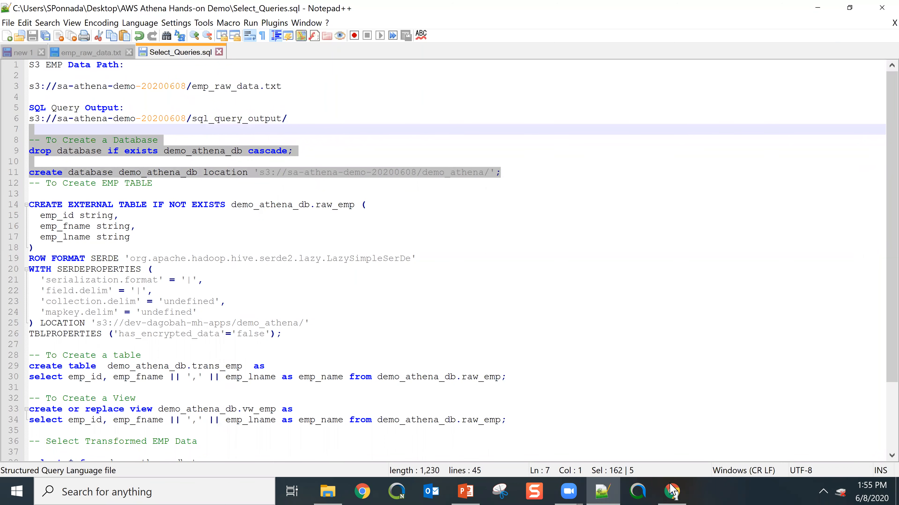
pyautogui.click(672, 491)
pyautogui.click(407, 229)
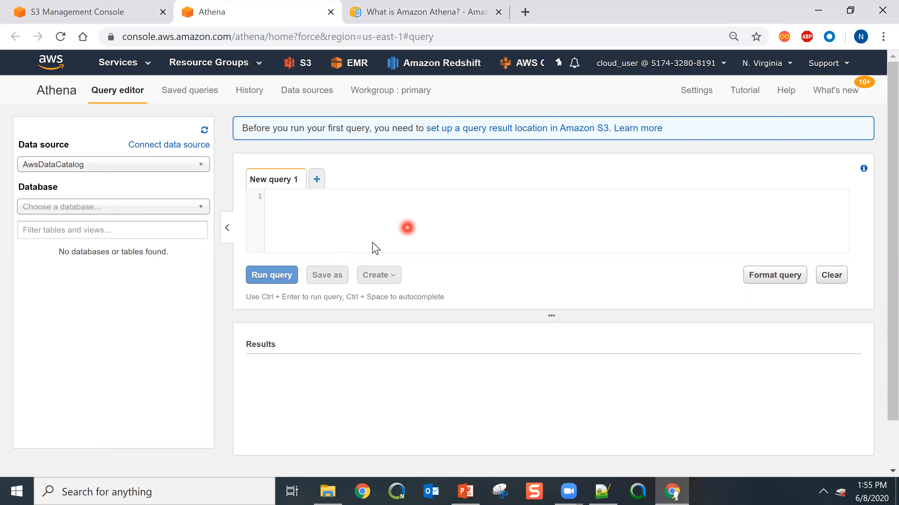
pyautogui.hotkey('ctrl', 'v')
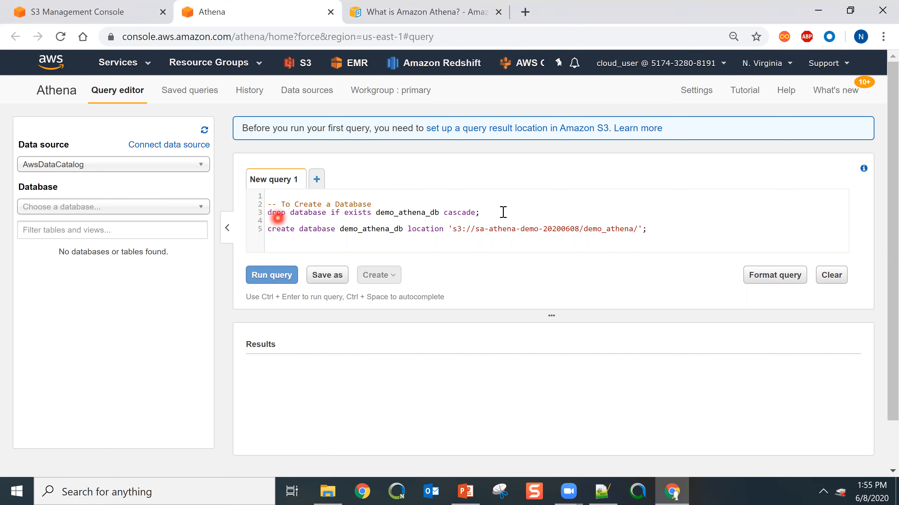
# Select only the drop database statement in the query and try to run it.
pyautogui.moveTo(503, 213); pyautogui.dragTo(253, 212)
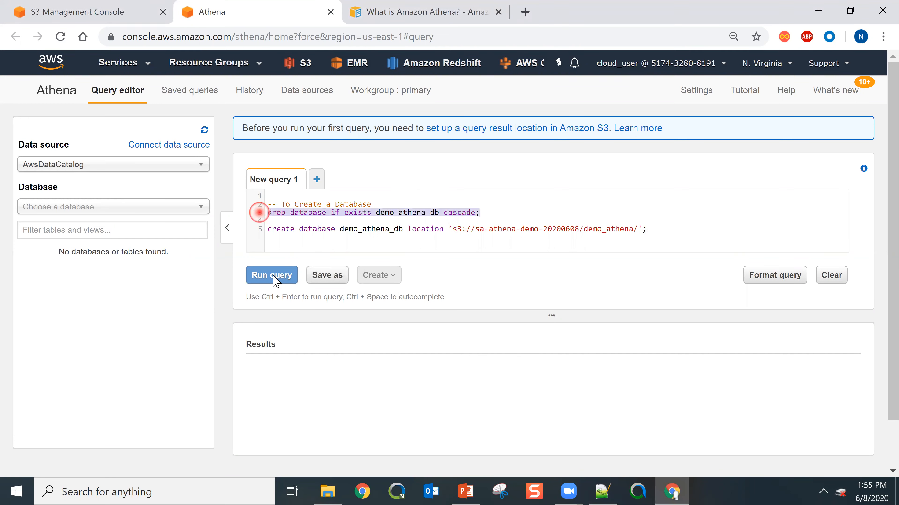
pyautogui.click(265, 276)
pyautogui.click(358, 314)
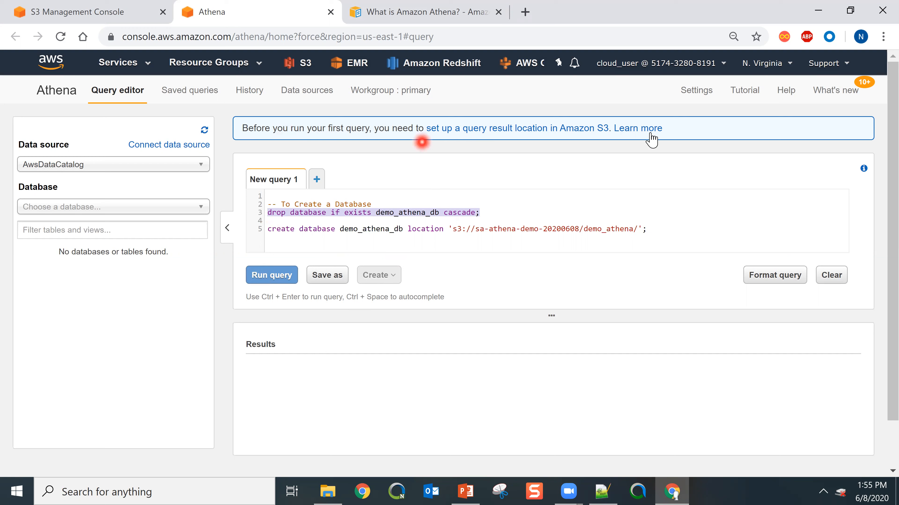
# Set the query result location to s3://sa-athena-demo-20200608/sql_query_output/, copied from Select_Queries.sql in Notepad++, and save the Athena settings.
pyautogui.click(709, 92)
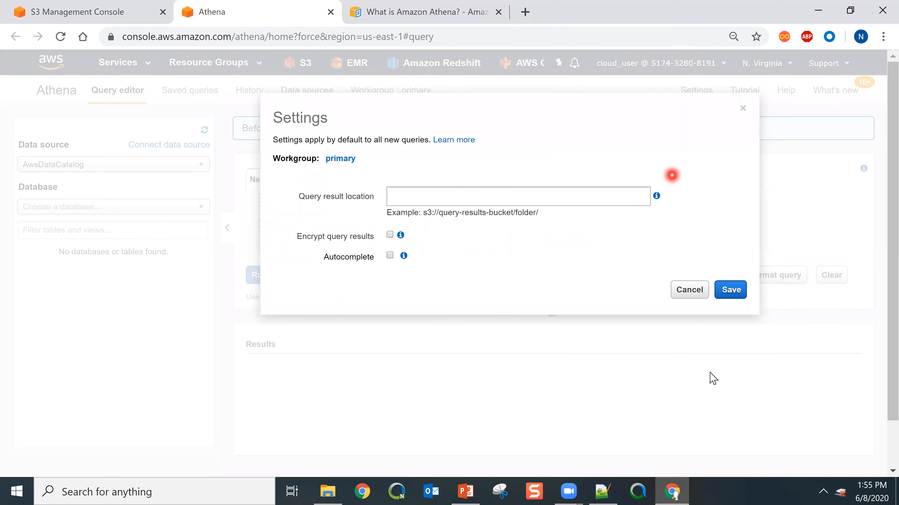
pyautogui.hotkey('alt', 'Tab')
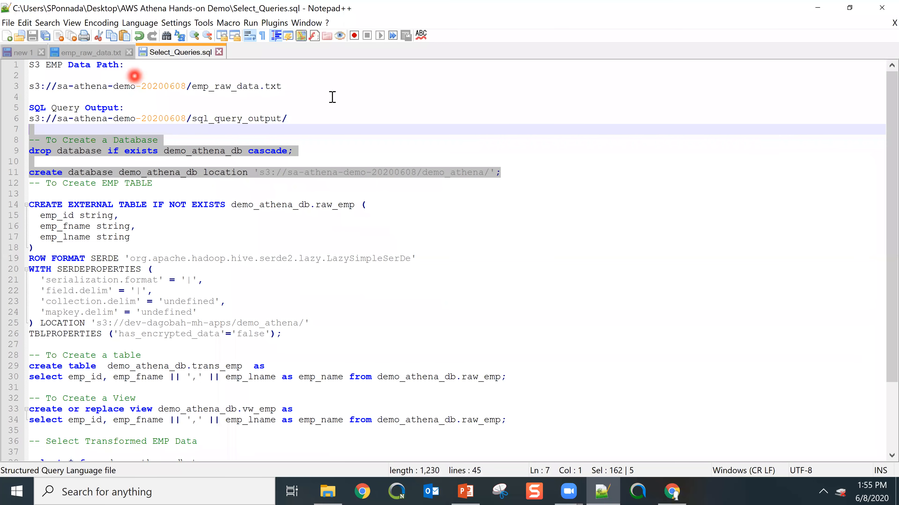
pyautogui.click(278, 119)
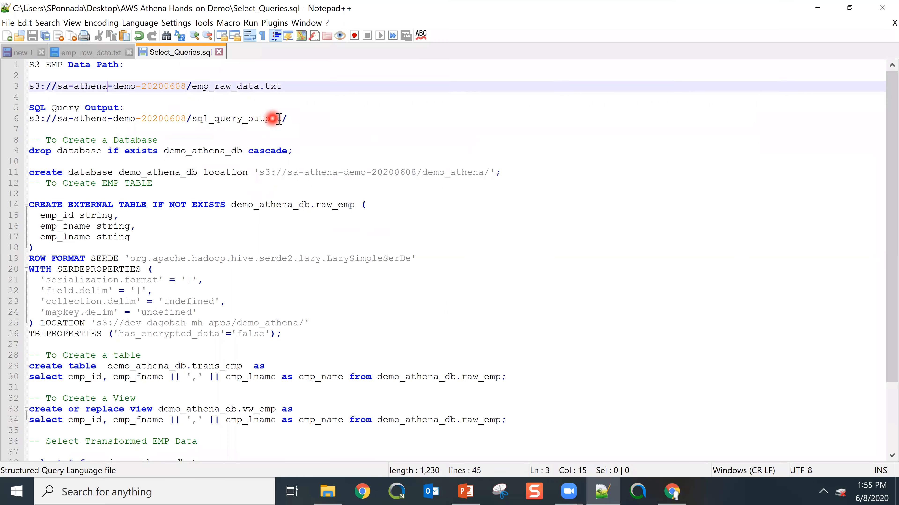
pyautogui.moveTo(278, 119); pyautogui.dragTo(16, 118)
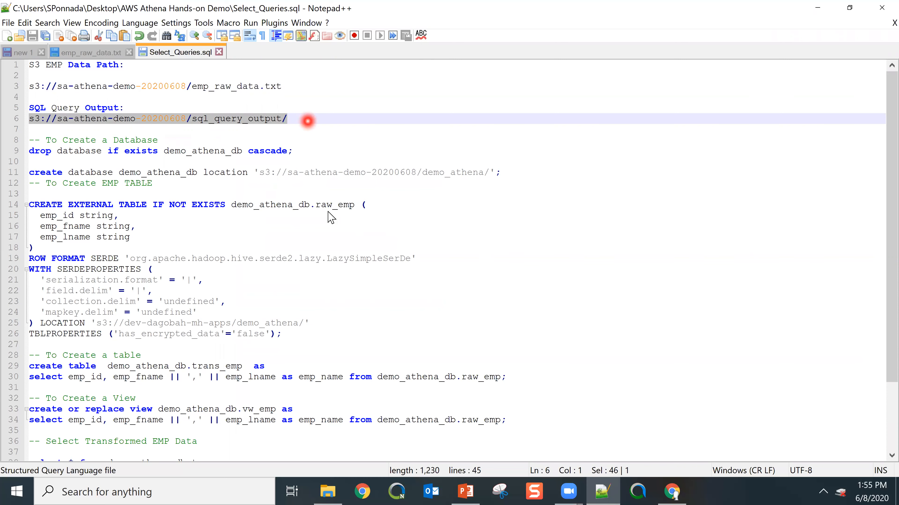
pyautogui.hotkey('alt', 'Tab')
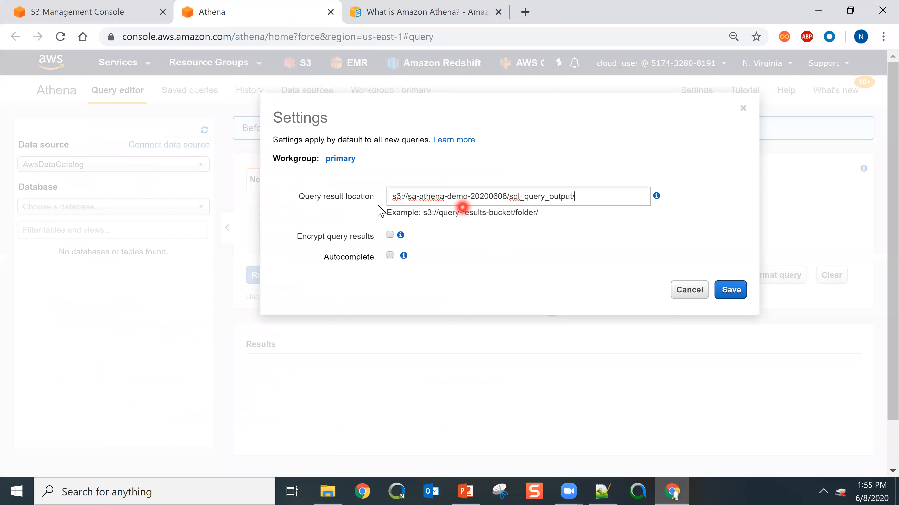
pyautogui.click(311, 287)
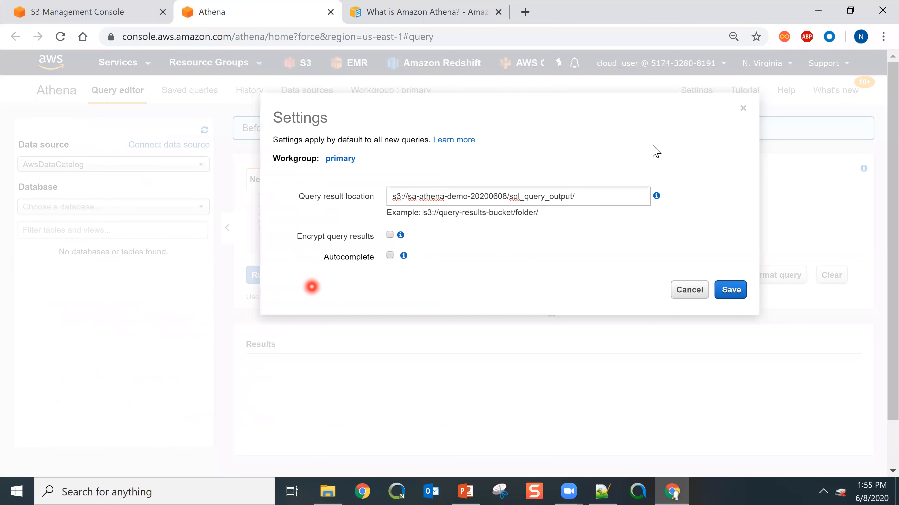
pyautogui.click(604, 215)
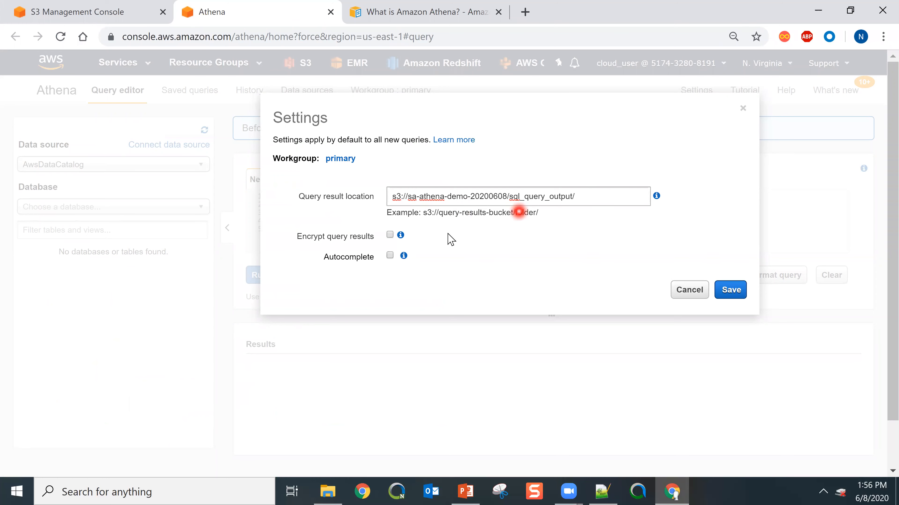
pyautogui.click(730, 290)
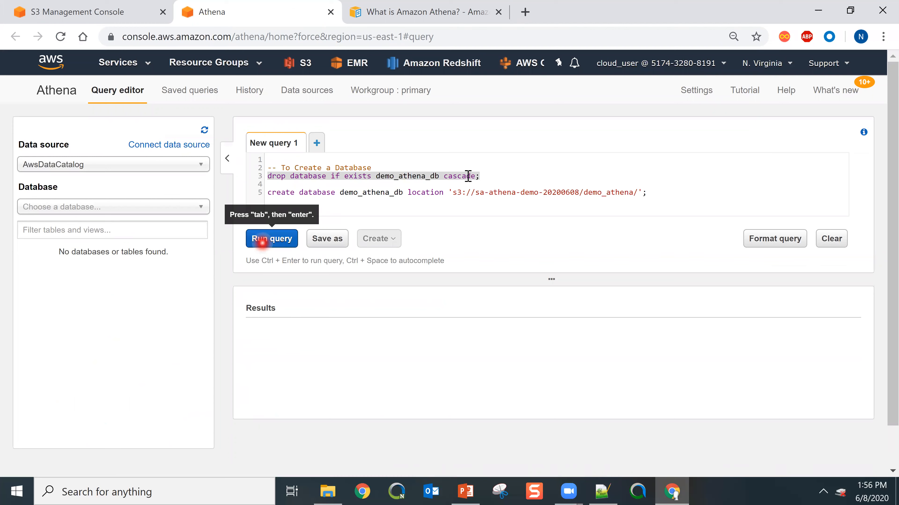
# Run the selected drop database statement, and run the create database statement for demo_athena_db on its own.
pyautogui.hotkey('ctrl', 'Return')
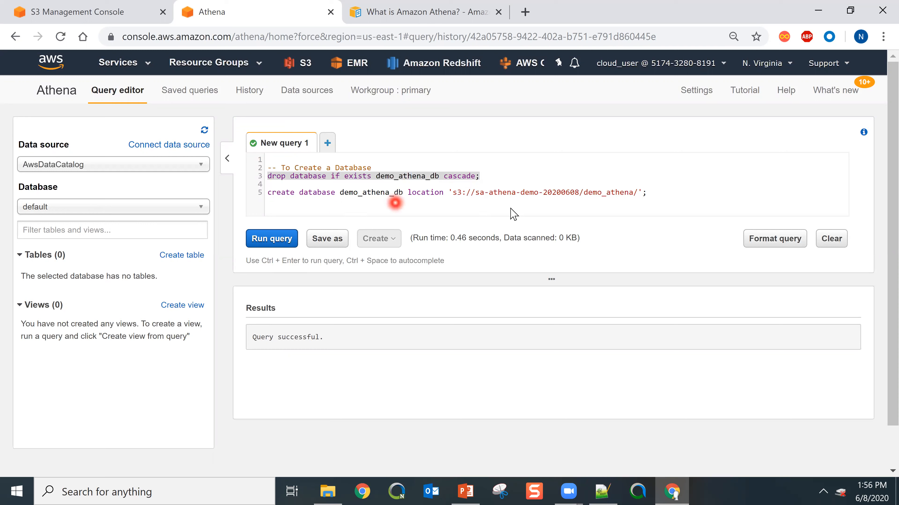
pyautogui.click(685, 195)
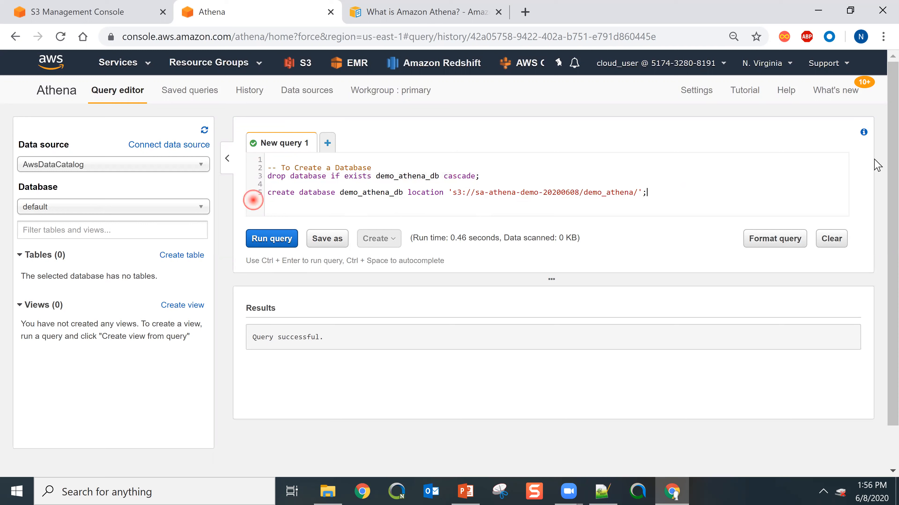
pyautogui.hotkey('shift', 'Home')
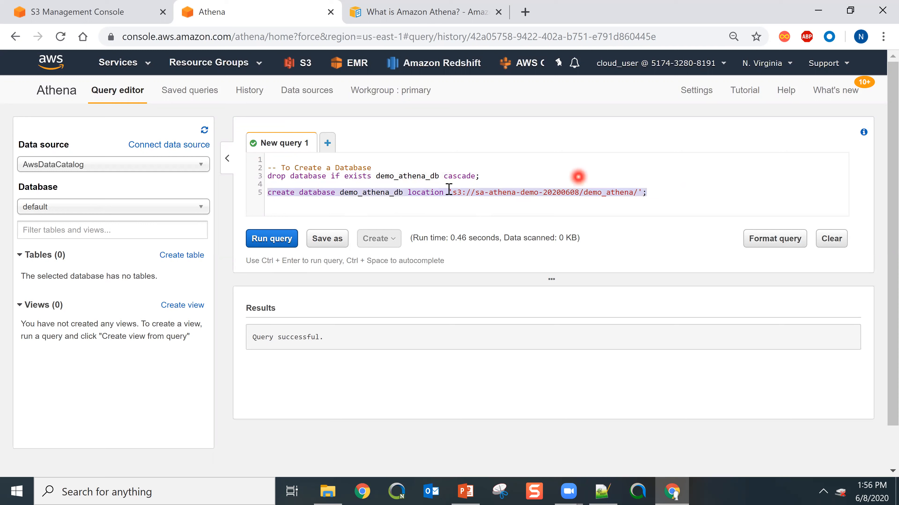
pyautogui.click(260, 239)
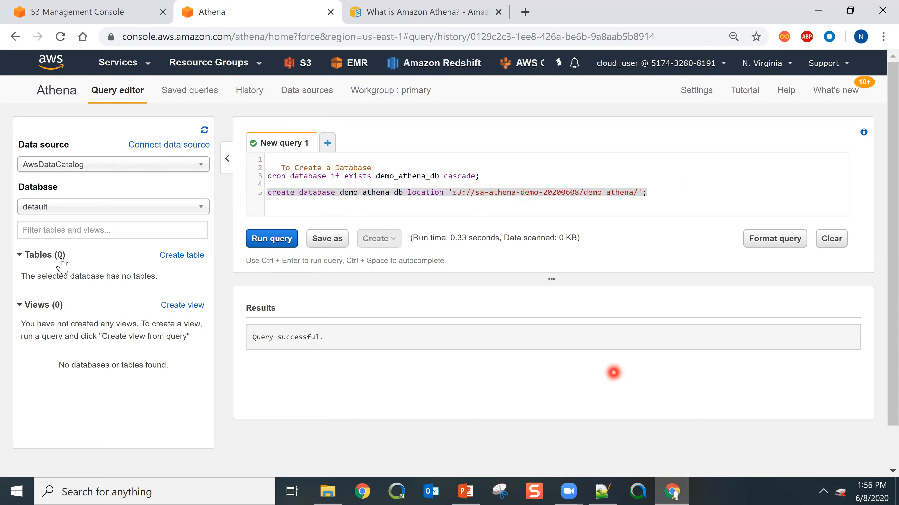
# Choose demo_athena_db as the active database and start creating a table from S3 bucket data.
pyautogui.click(81, 209)
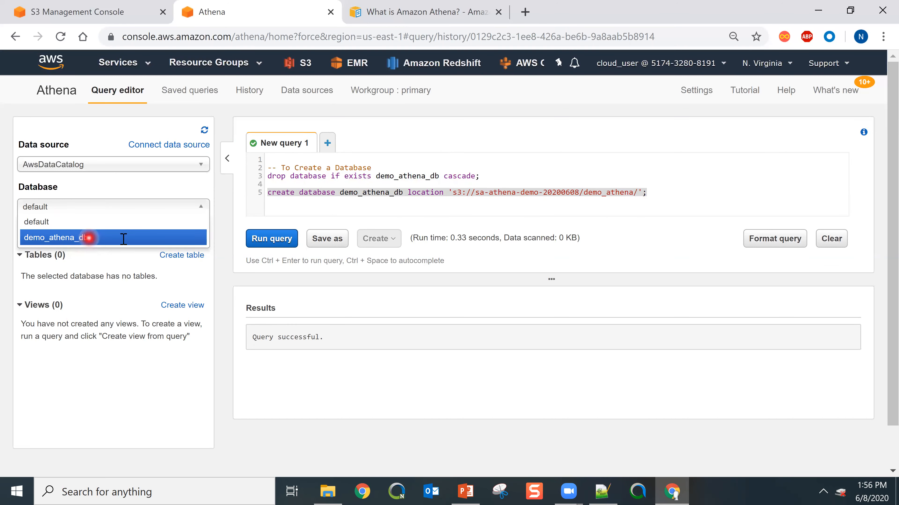
pyautogui.click(89, 238)
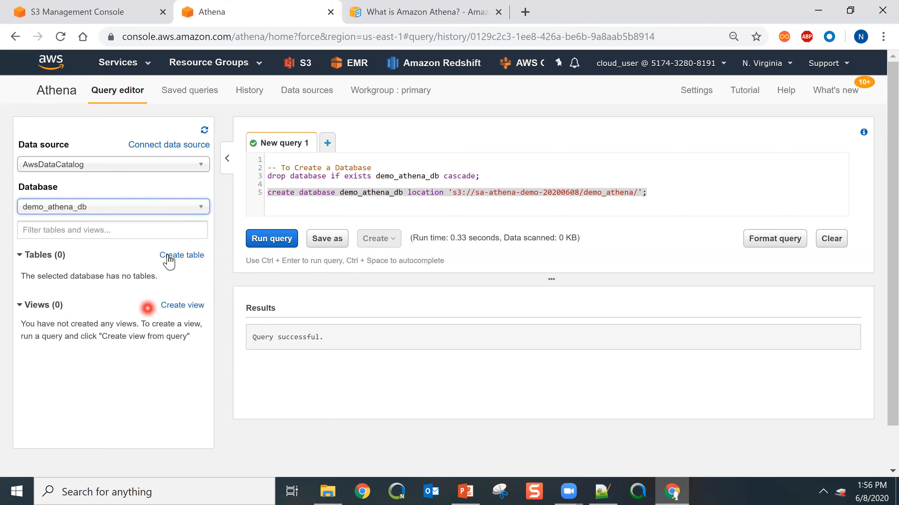
pyautogui.click(180, 258)
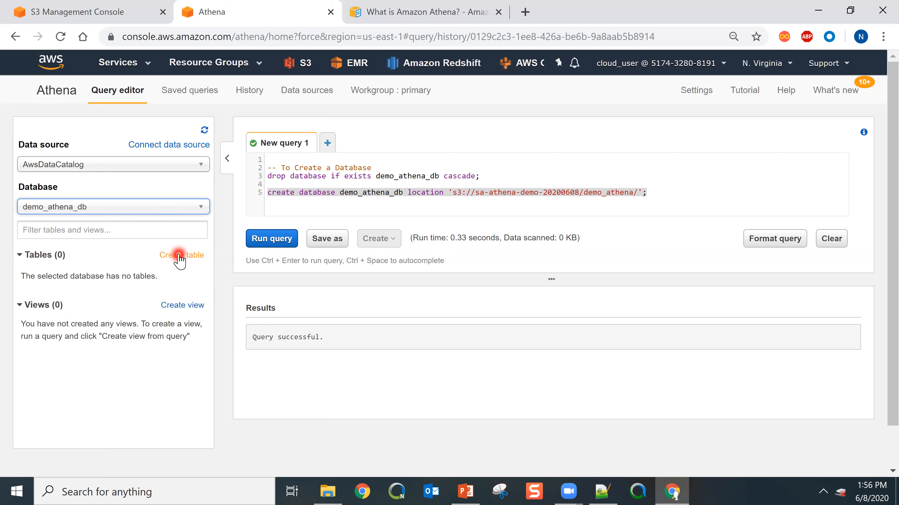
pyautogui.click(123, 291)
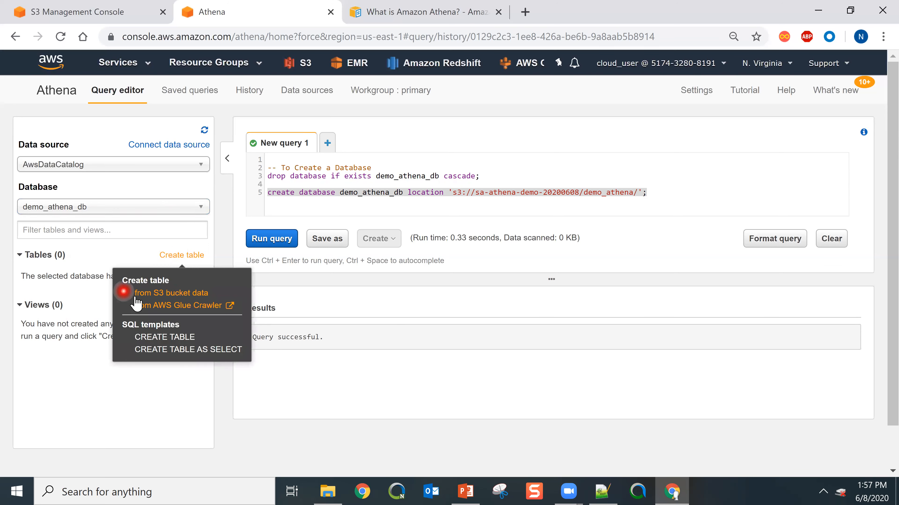
pyautogui.click(196, 294)
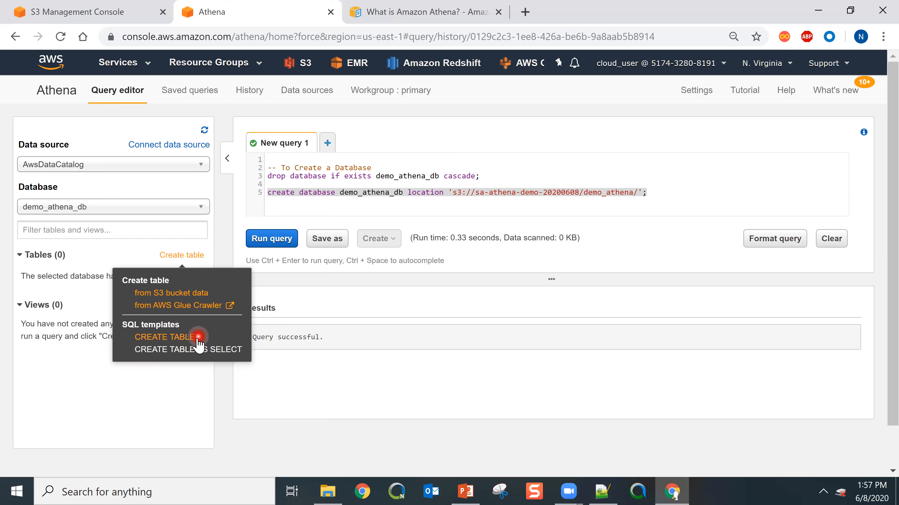
pyautogui.click(175, 294)
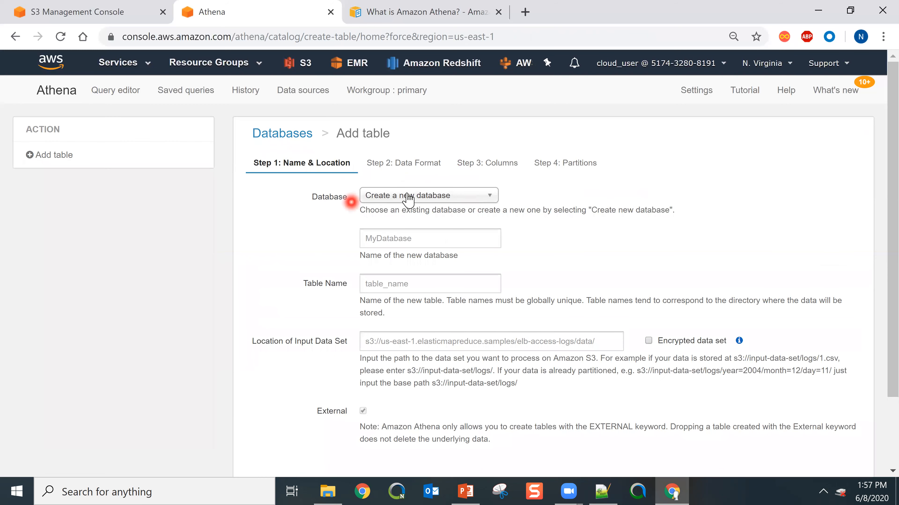
# Assign the new table to the existing database demo_athena_db and name it raw_emp.
pyautogui.click(413, 198)
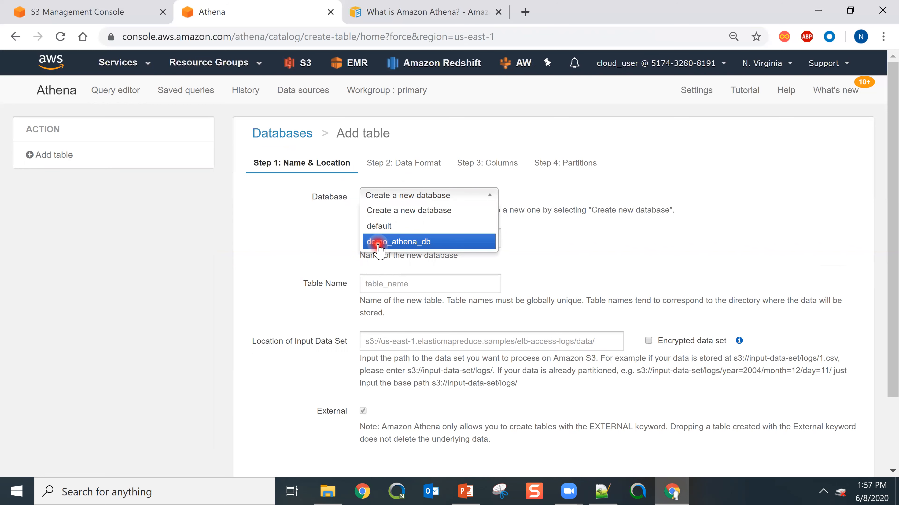
pyautogui.click(378, 242)
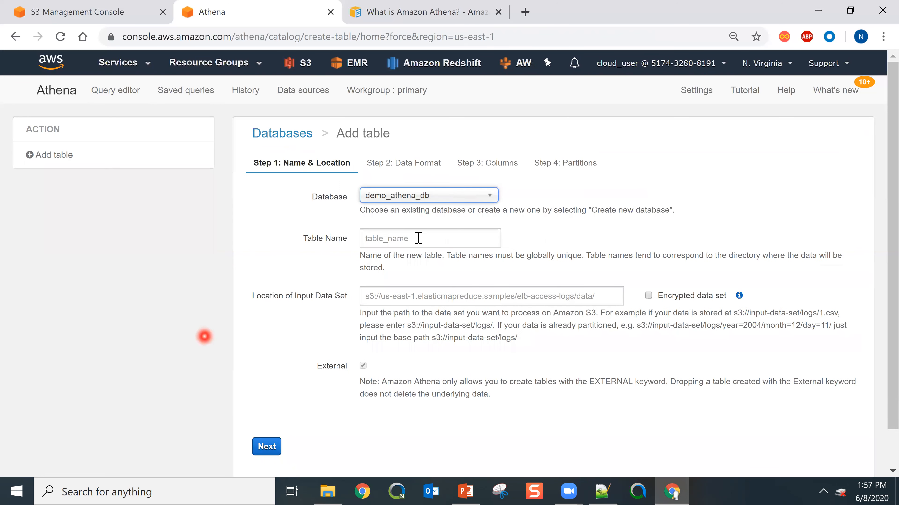
pyautogui.click(410, 236)
pyautogui.write('raw_emp')
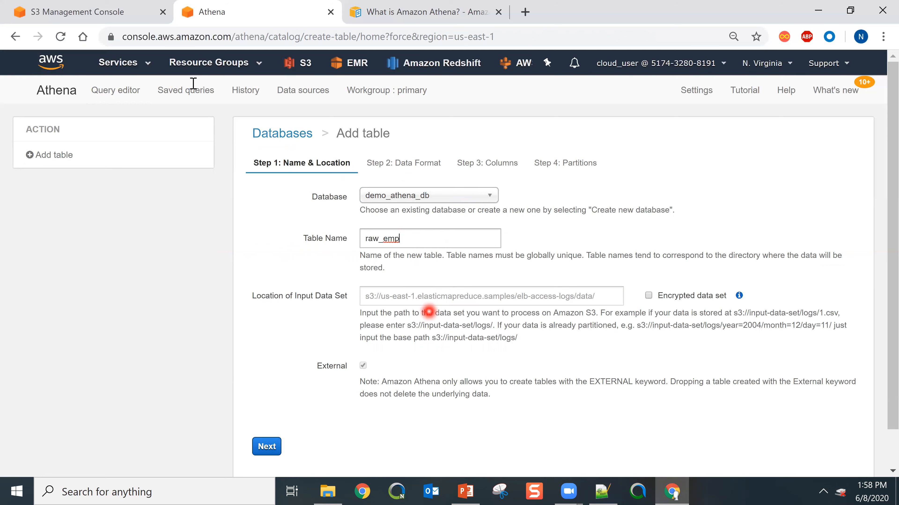
# Set the input data set location to s3://sa-athena-demo-20200608/, copied from the S3 path in Notepad++, and continue to the data format.
pyautogui.hotkey('alt', 'Tab')
pyautogui.moveTo(192, 86); pyautogui.dragTo(19, 86)
pyautogui.hotkey('ctrl', 'c')
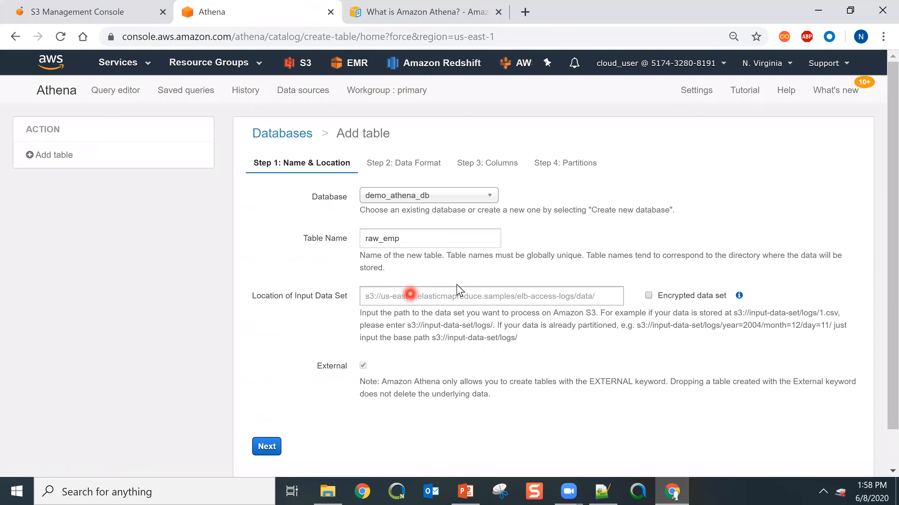
pyautogui.click(374, 297)
pyautogui.hotkey('ctrl', 'v')
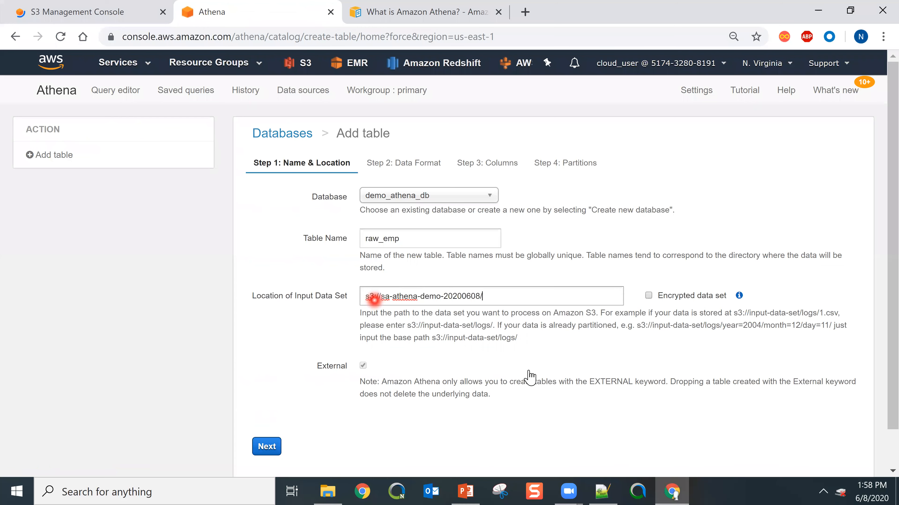
pyautogui.scroll(-1, 263, 406)
pyautogui.click(264, 405)
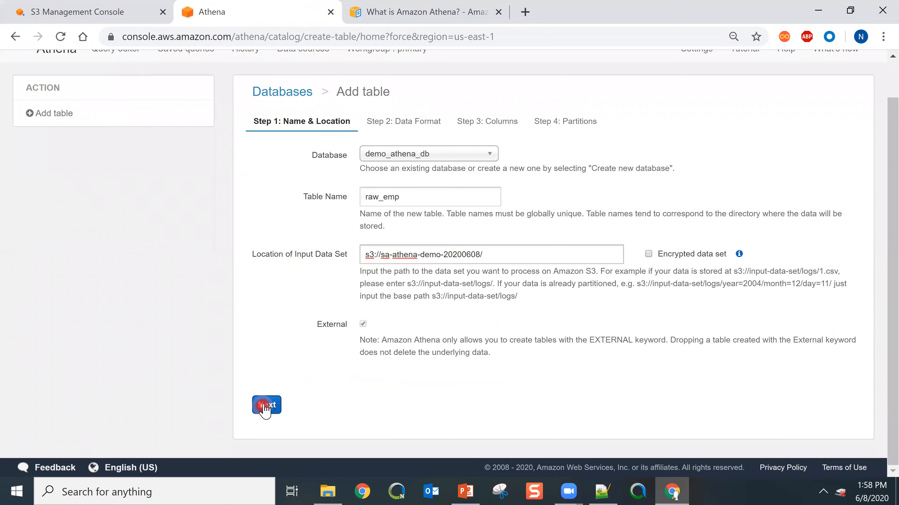
# Set the data format to Text File with Custom Delimiters, using "|" as a custom field terminator.
pyautogui.click(520, 210)
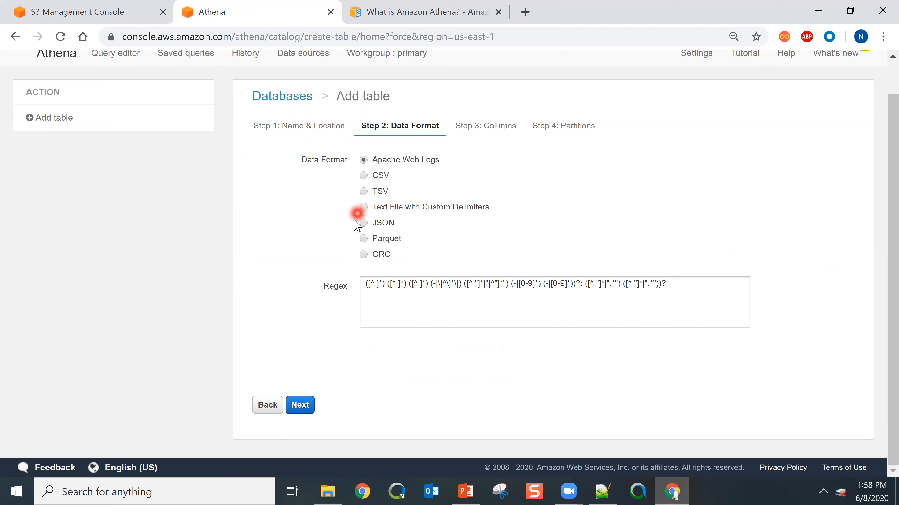
pyautogui.click(362, 209)
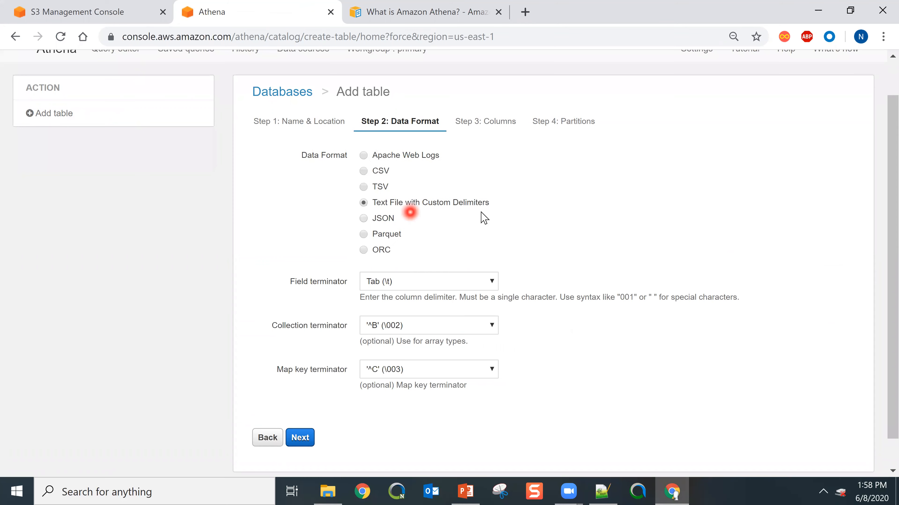
pyautogui.click(414, 283)
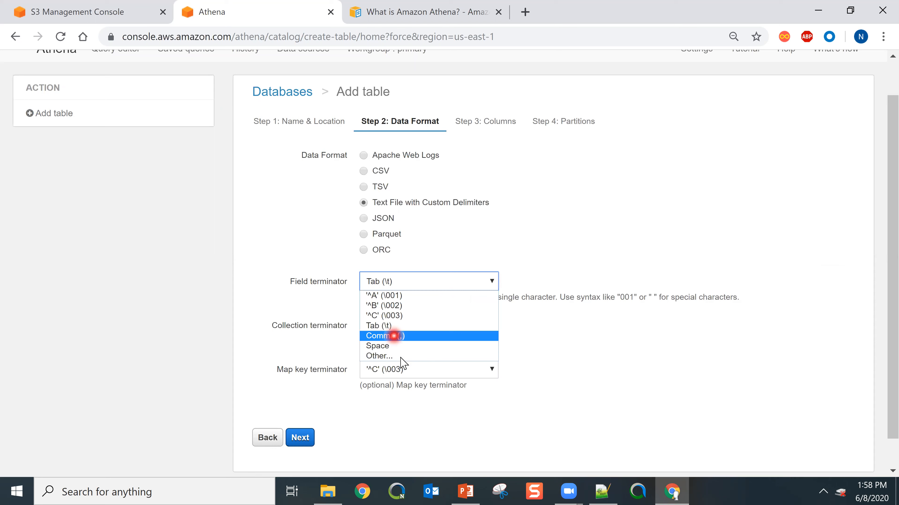
pyautogui.click(400, 357)
pyautogui.click(540, 282)
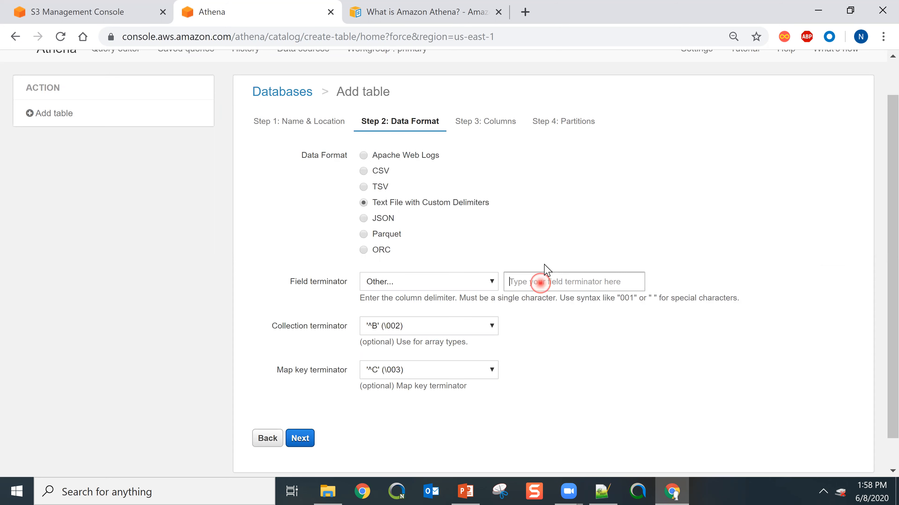
pyautogui.write('|')
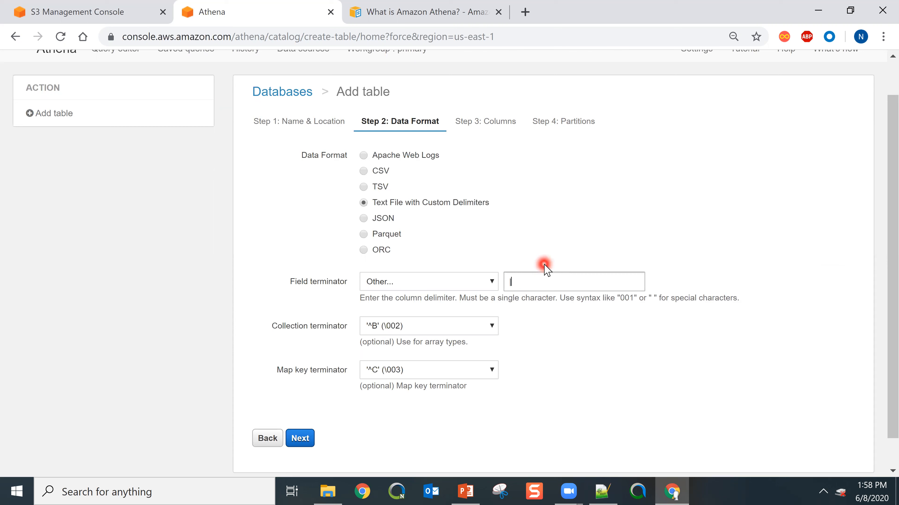
# Continue to the column definitions and name the first column emp_id, keeping its type as string.
pyautogui.click(301, 439)
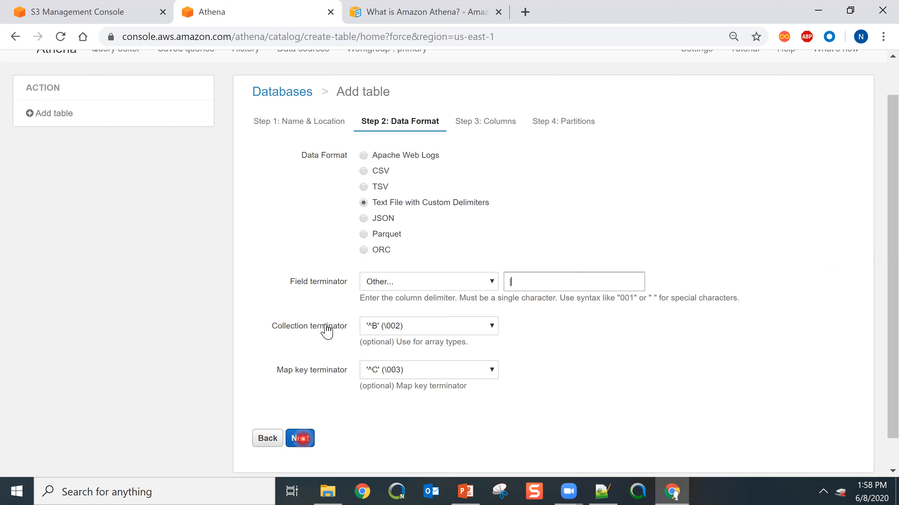
pyautogui.click(350, 436)
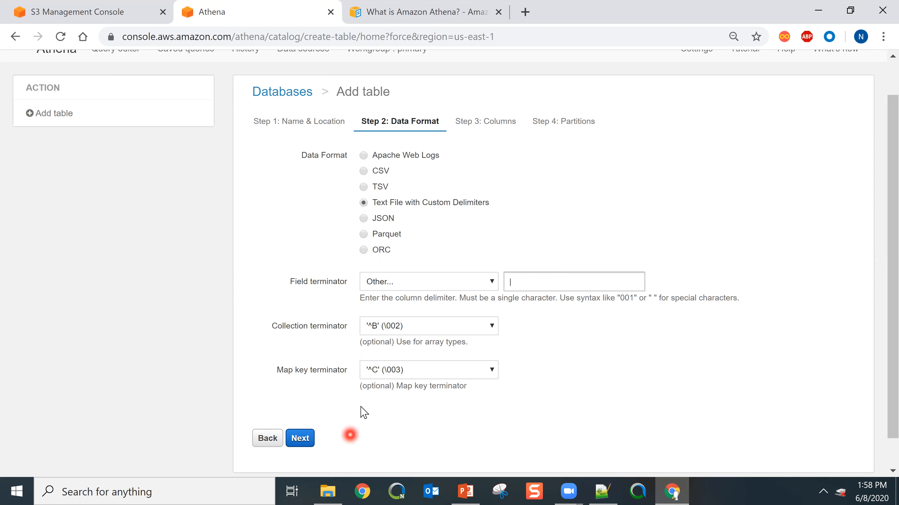
pyautogui.click(302, 439)
pyautogui.click(308, 439)
pyautogui.click(308, 439)
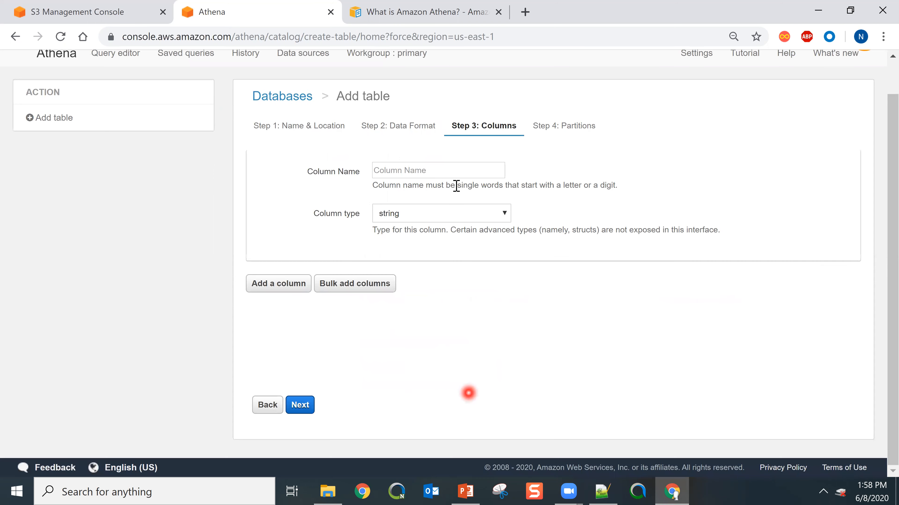
pyautogui.click(413, 171)
pyautogui.write('emp_i')
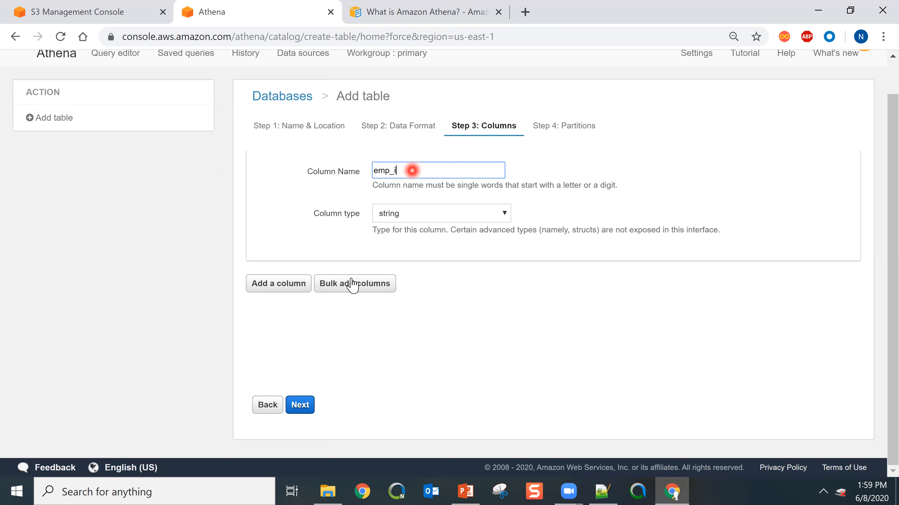
pyautogui.write('d')
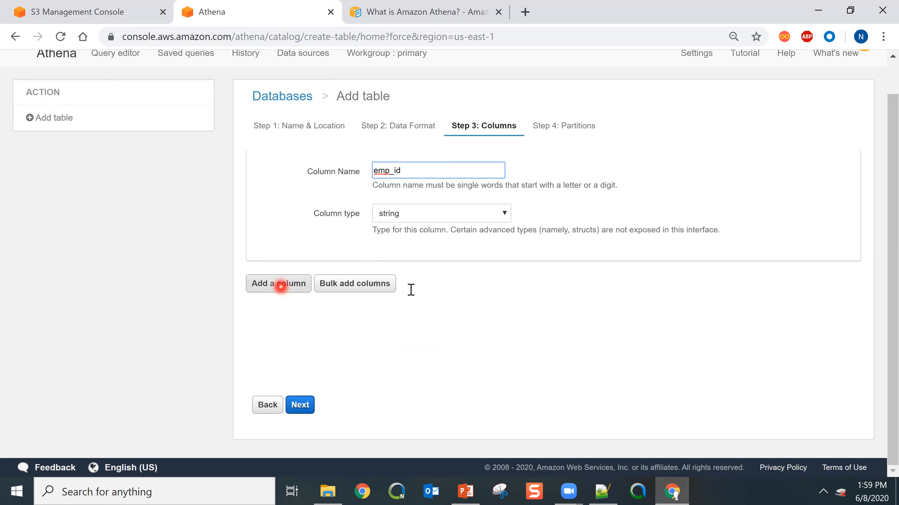
# Add a second column named emp_fname with the type string.
pyautogui.click(280, 287)
pyautogui.click(408, 286)
pyautogui.write('emp')
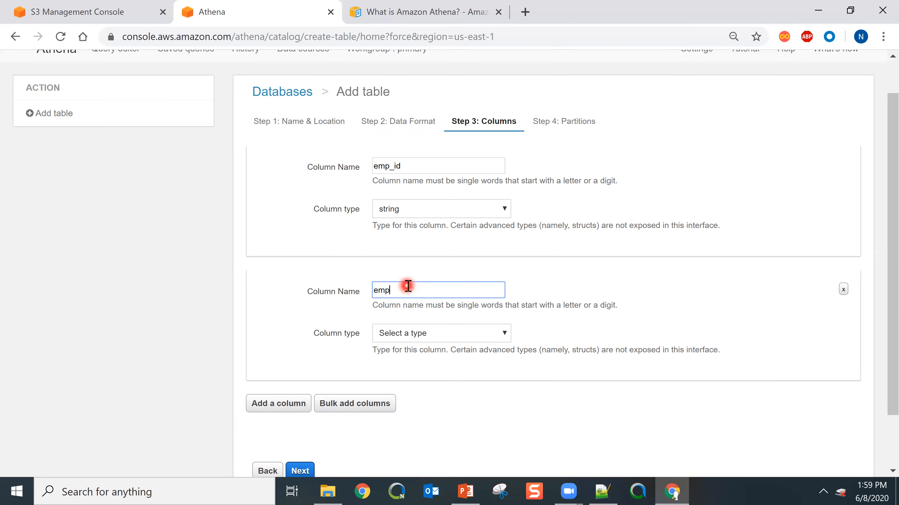
pyautogui.write('_name')
pyautogui.click(406, 333)
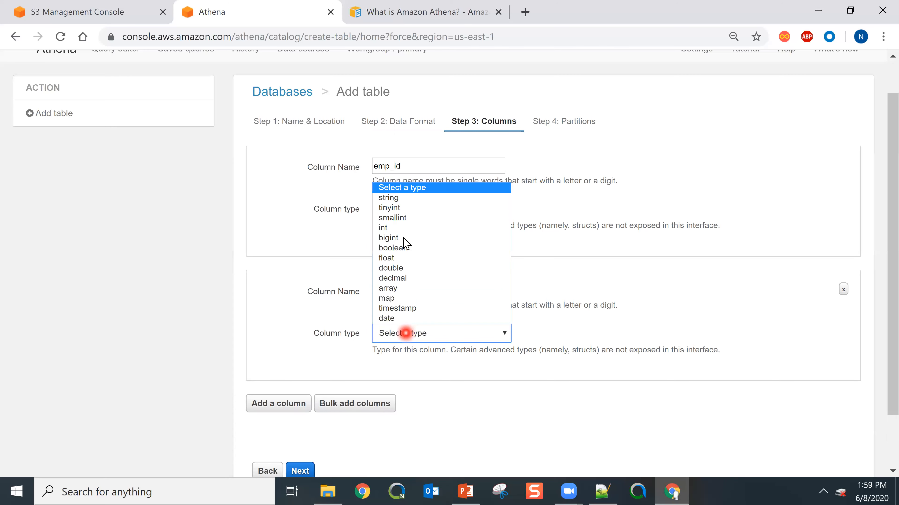
# Add a third column named emp_lname and set its type to string.
pyautogui.click(267, 409)
pyautogui.click(401, 413)
pyautogui.write('emp_')
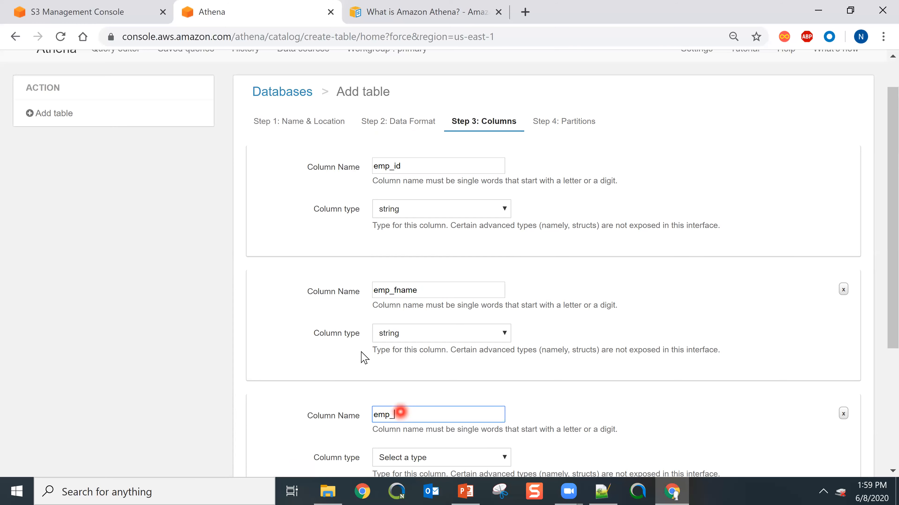
pyautogui.write('lname')
pyautogui.scroll(-4, 401, 326)
pyautogui.click(407, 316)
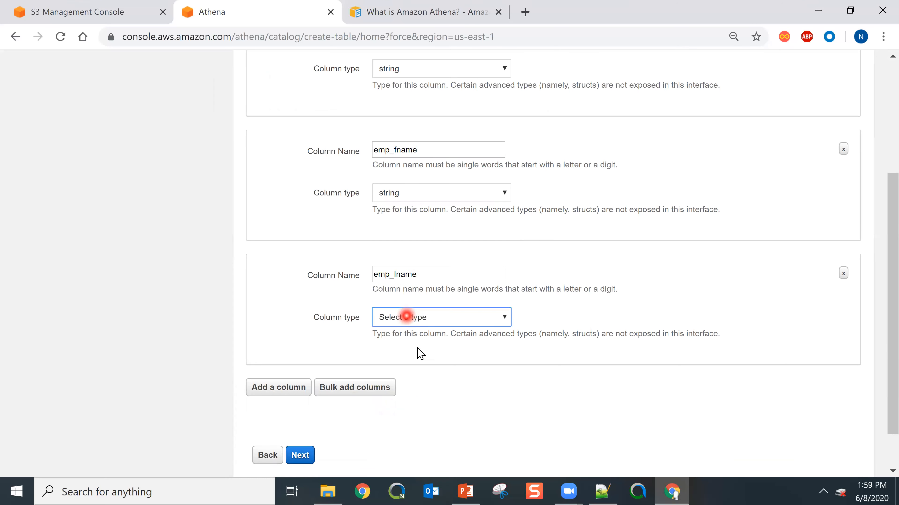
pyautogui.click(513, 333)
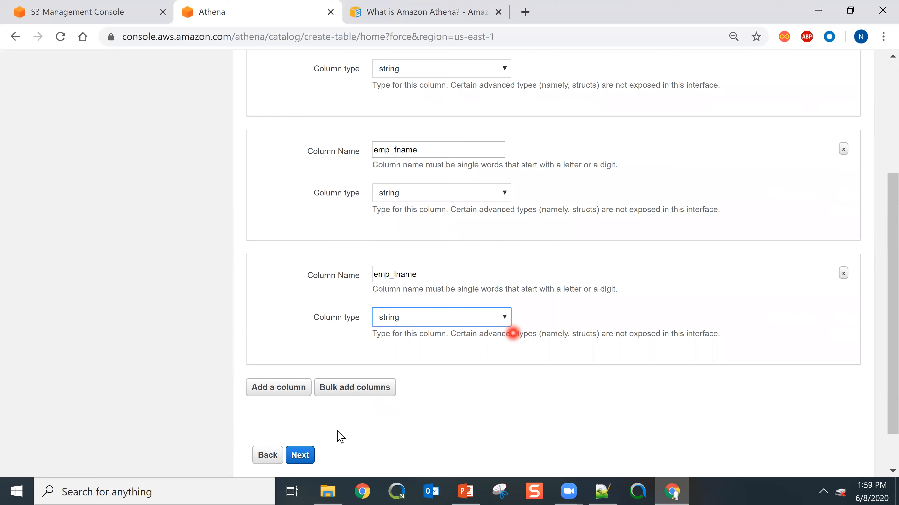
# Finish the column definitions, leave partitions unconfigured, and create the raw_emp table.
pyautogui.click(271, 388)
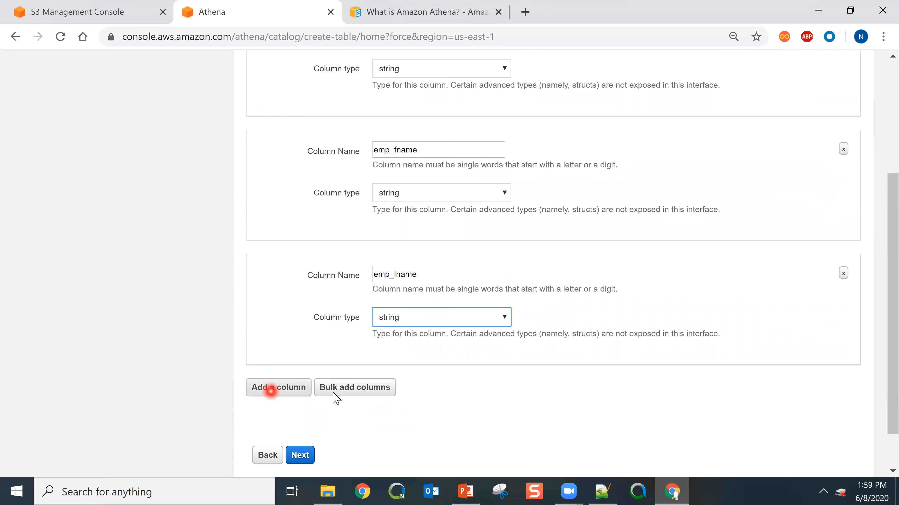
pyautogui.scroll(-2, 381, 405)
pyautogui.click(298, 406)
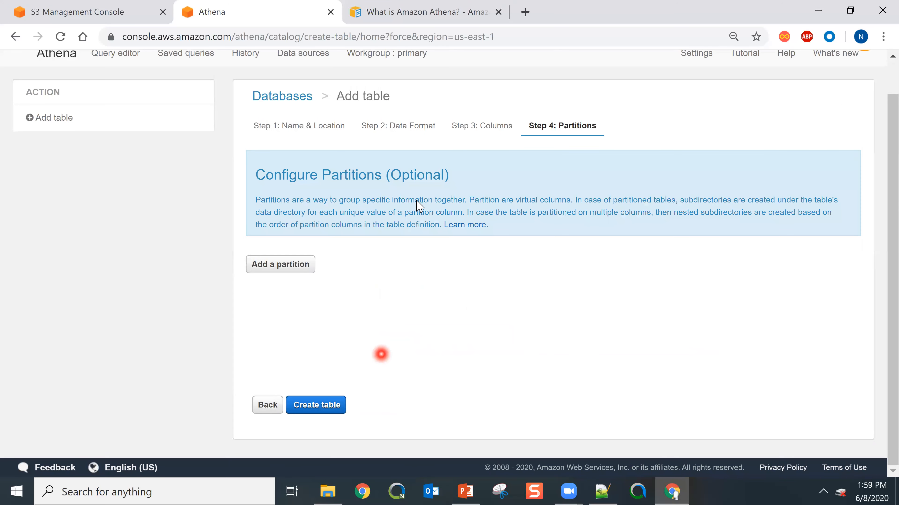
pyautogui.click(336, 300)
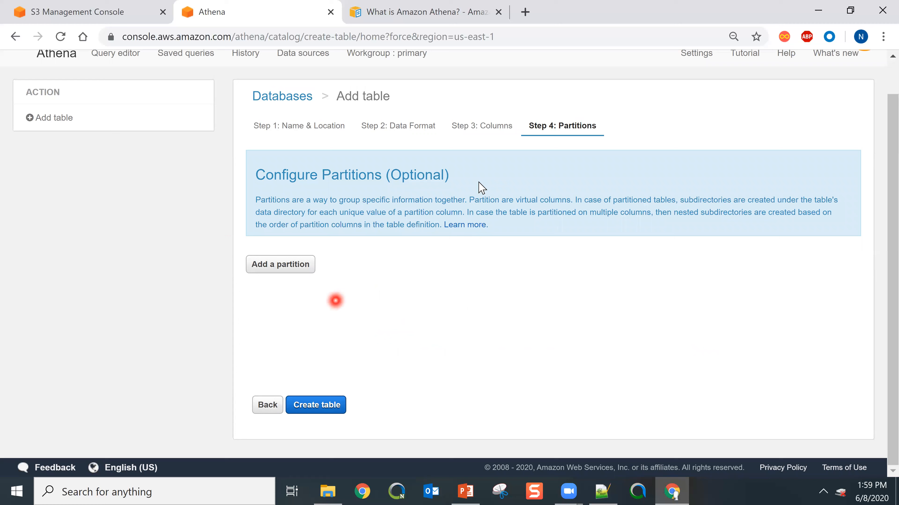
pyautogui.click(314, 413)
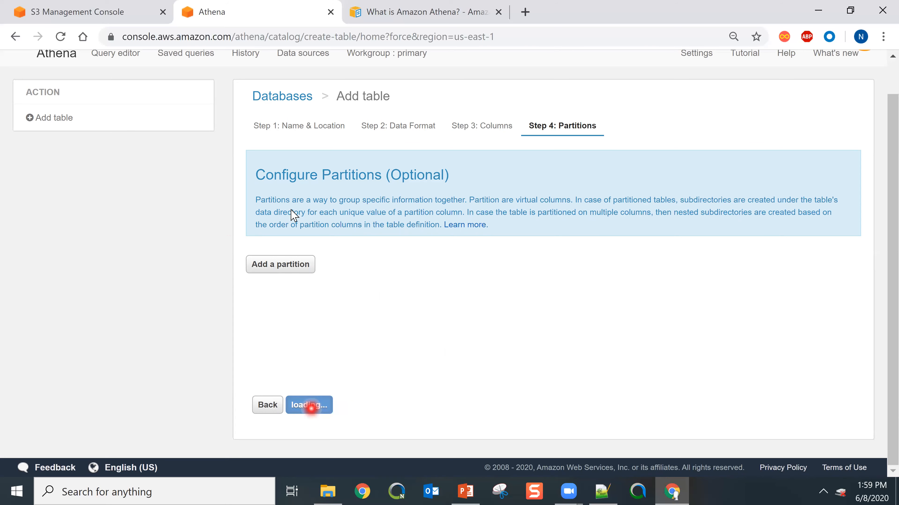
# Examine the generated CREATE EXTERNAL TABLE statement and expand raw_emp to check its columns.
pyautogui.click(273, 185)
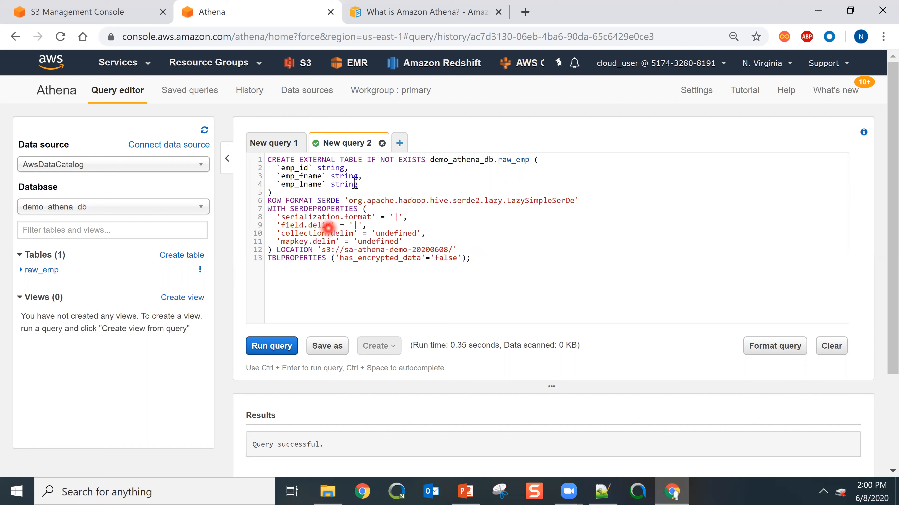
pyautogui.click(22, 275)
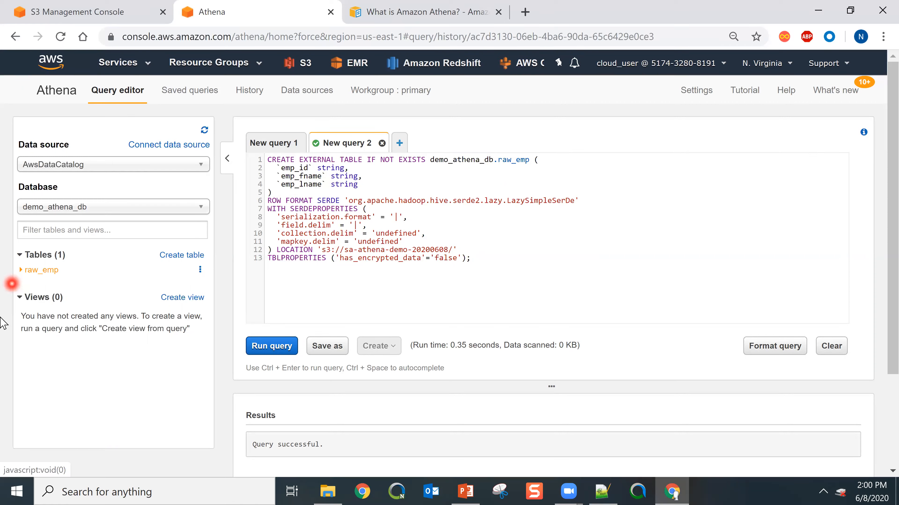
pyautogui.click(42, 270)
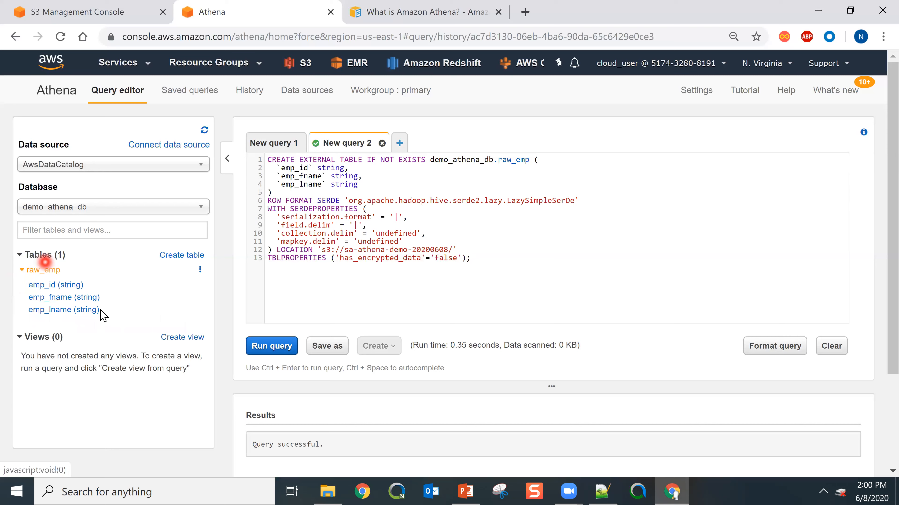
pyautogui.click(100, 310)
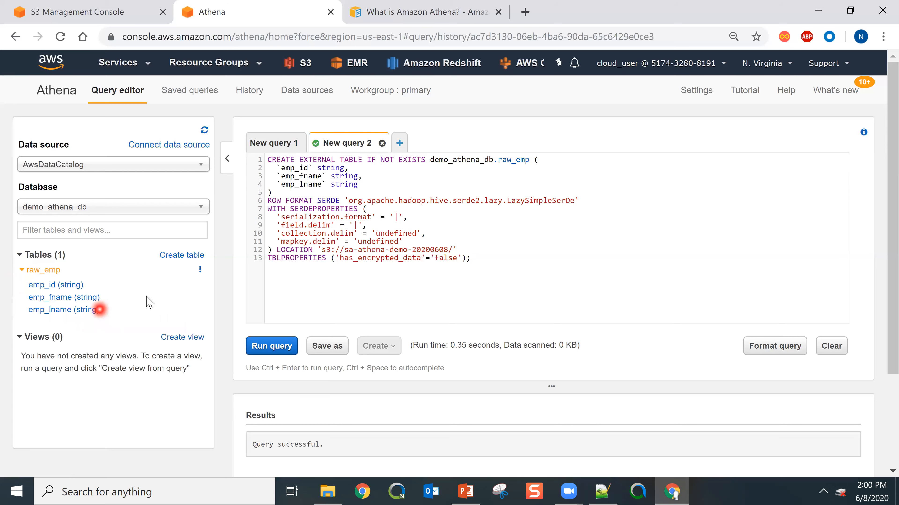
# Open a new query and replace its sample text with "select * from demo_athena_db.raw_emp limit 100;".
pyautogui.click(436, 141)
pyautogui.click(400, 143)
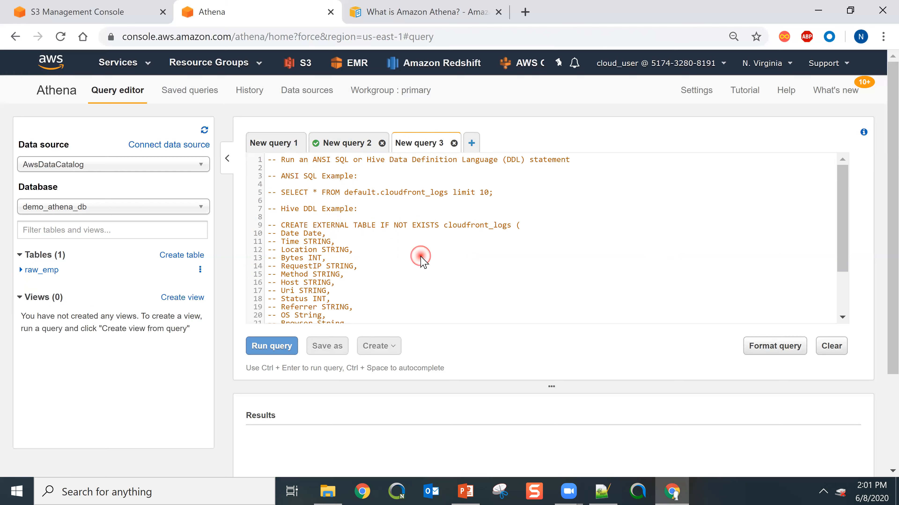
pyautogui.hotkey('ctrl', 'a')
pyautogui.press('Delete')
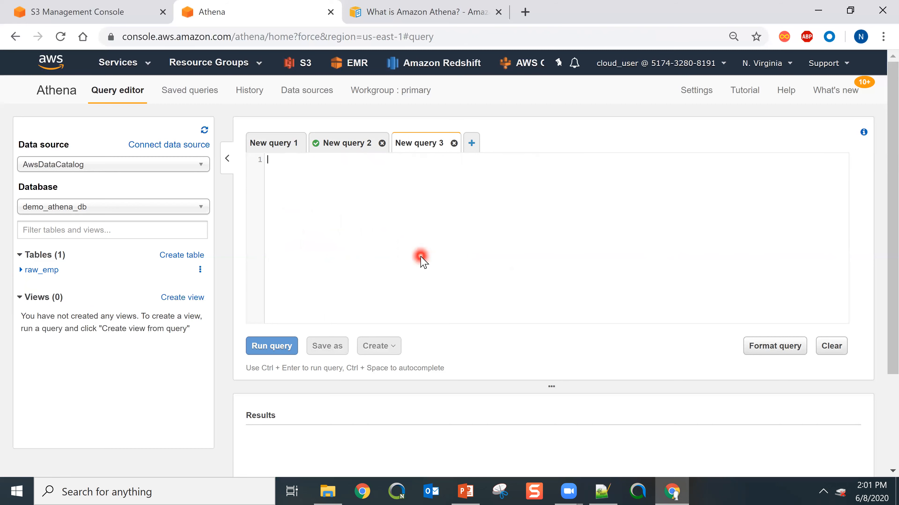
pyautogui.write('select * from ')
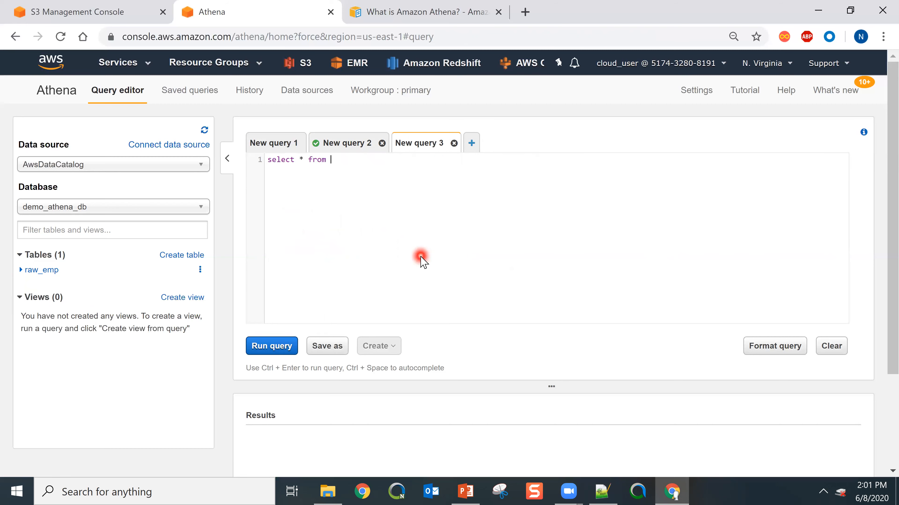
pyautogui.write('demo_athena_db.raw_emp limit 10')
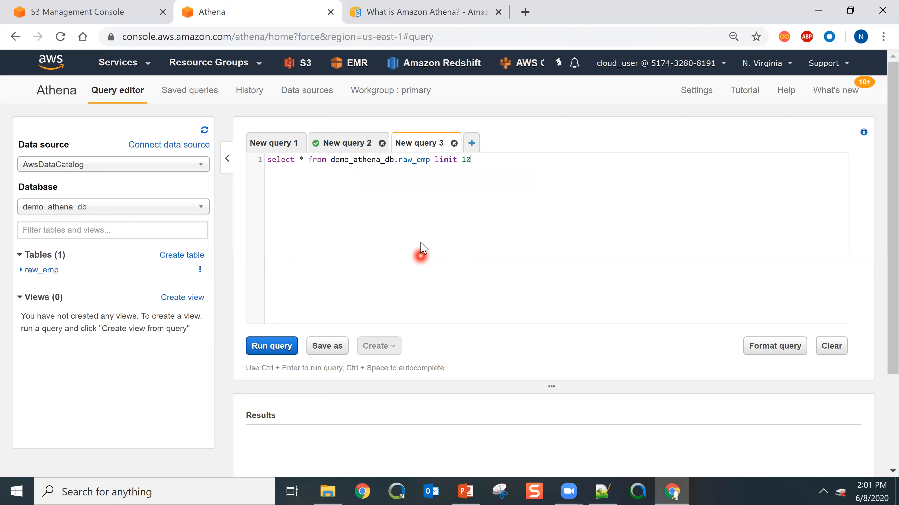
pyautogui.write('0;')
# Run the whole select statement on raw_emp and review the returned rows.
pyautogui.hotkey('ctrl', 'a')
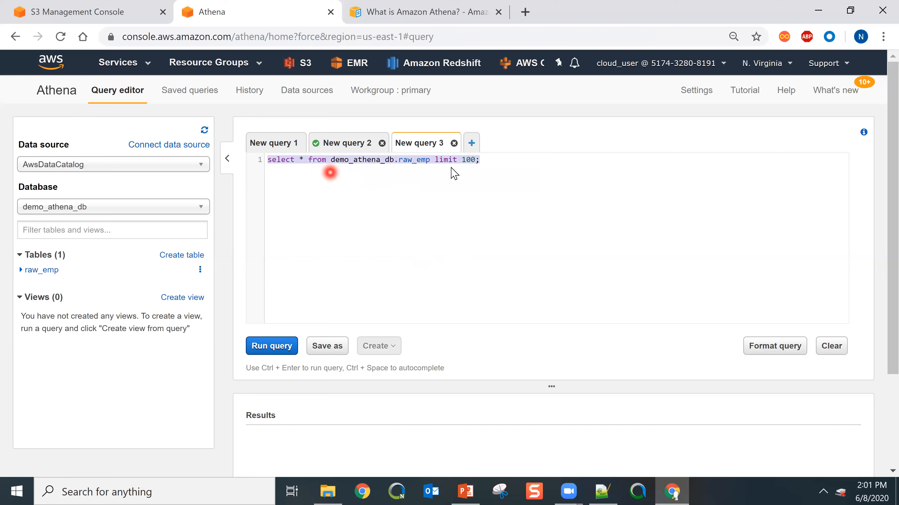
pyautogui.click(266, 349)
pyautogui.click(548, 316)
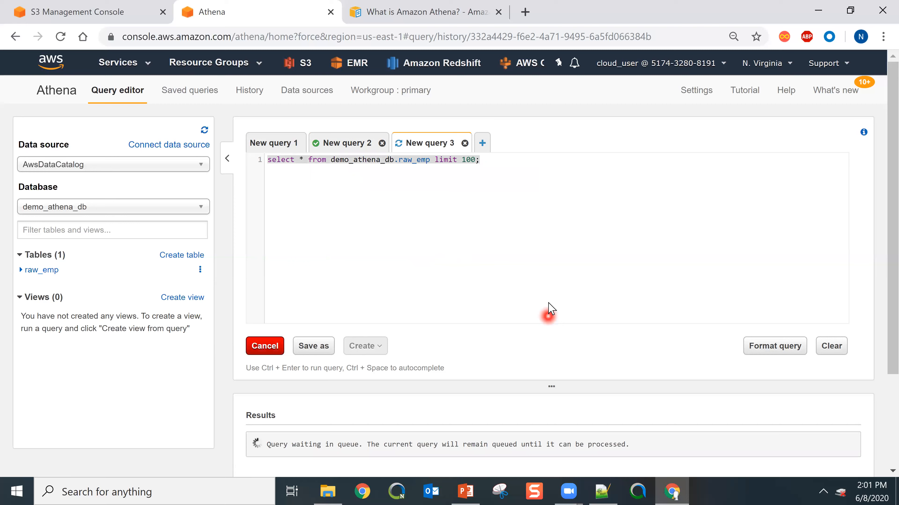
pyautogui.click(592, 293)
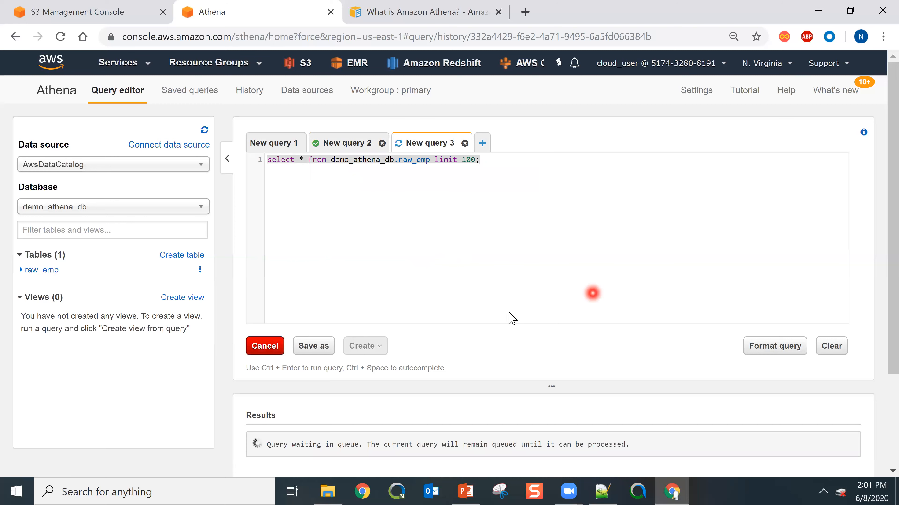
pyautogui.click(585, 252)
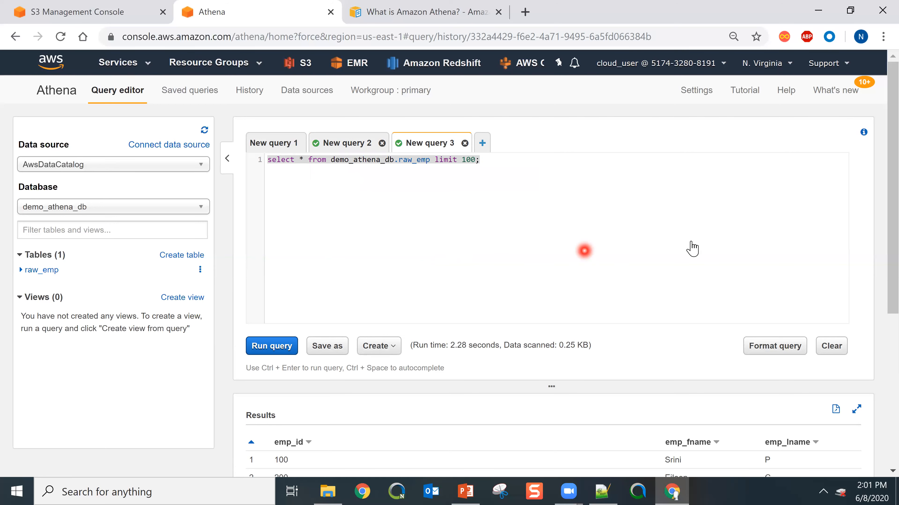
pyautogui.scroll(-5, 485, 372)
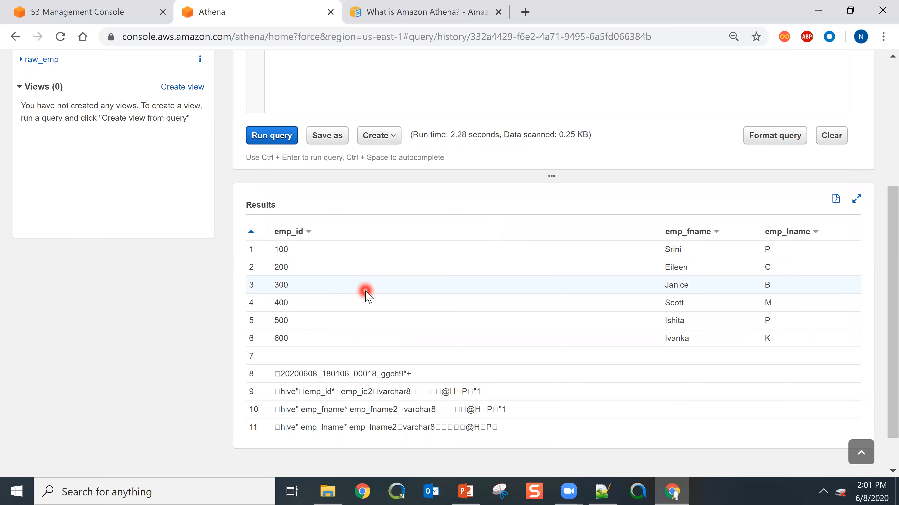
pyautogui.scroll(2, 366, 292)
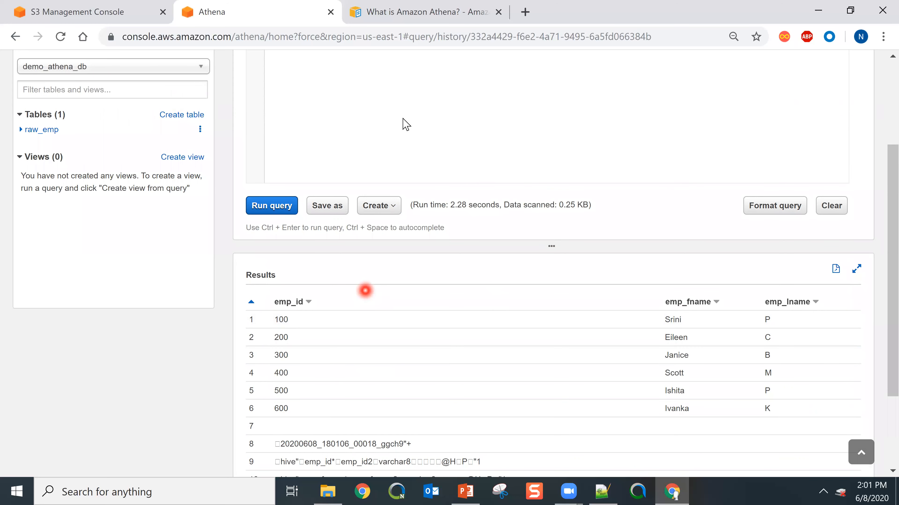
pyautogui.scroll(2, 145, 307)
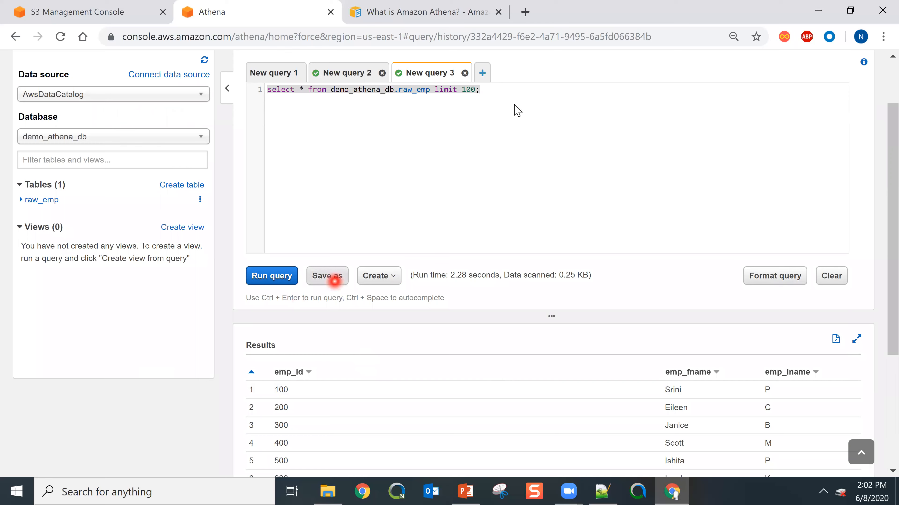
# Start a "create table" statement two lines below the select statement in the same query.
pyautogui.click(535, 98)
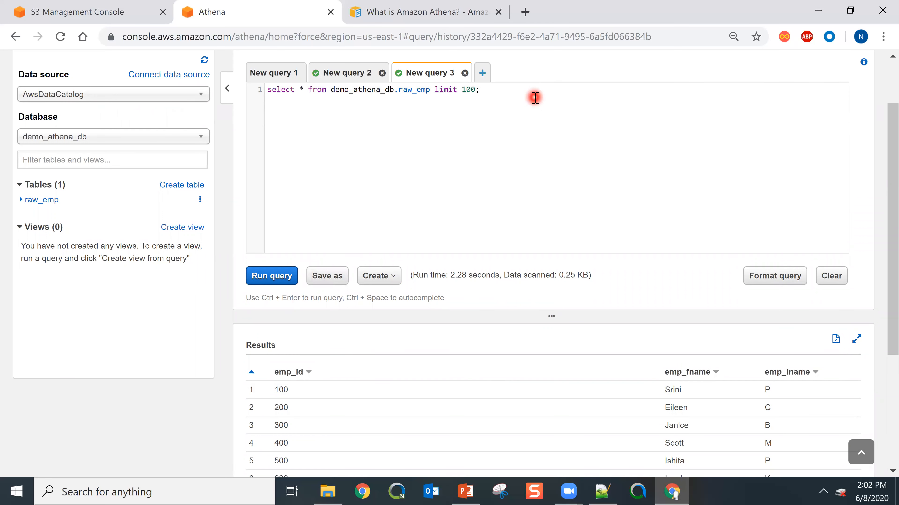
pyautogui.press('Return')
pyautogui.press('Return')
pyautogui.write('create table')
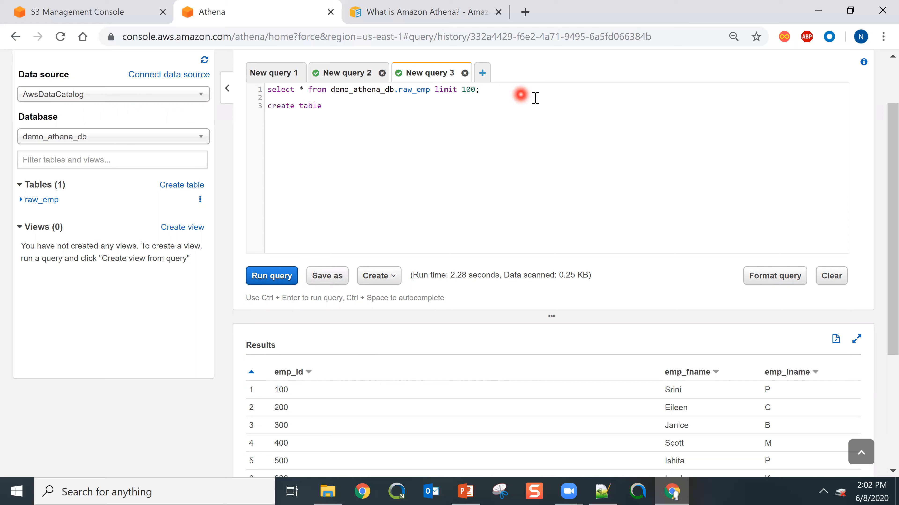